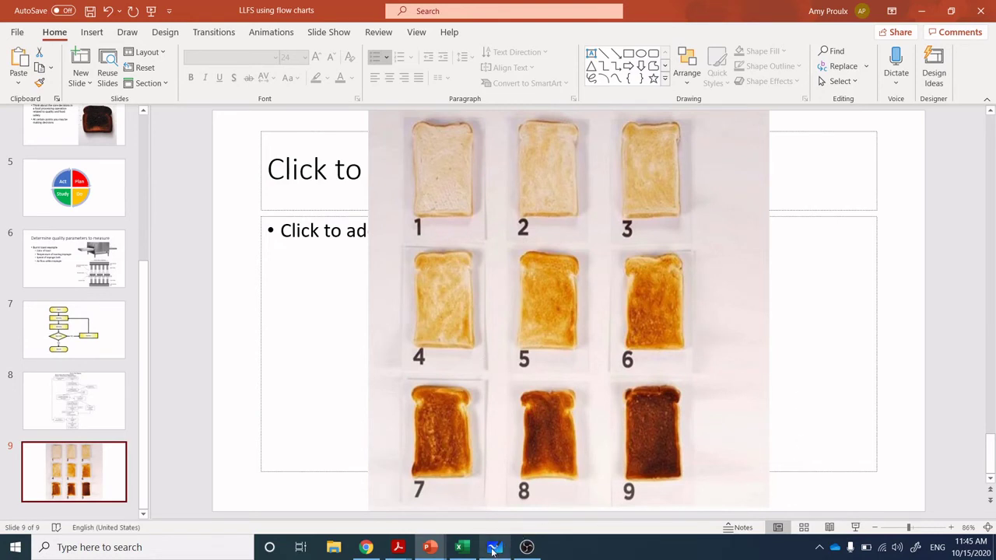
Step: Bring Whiteboard forward, view the drawn-figure board, then return to the My Whiteboards gallery
{"action": "mouse_move", "coordinate": [493, 550]}
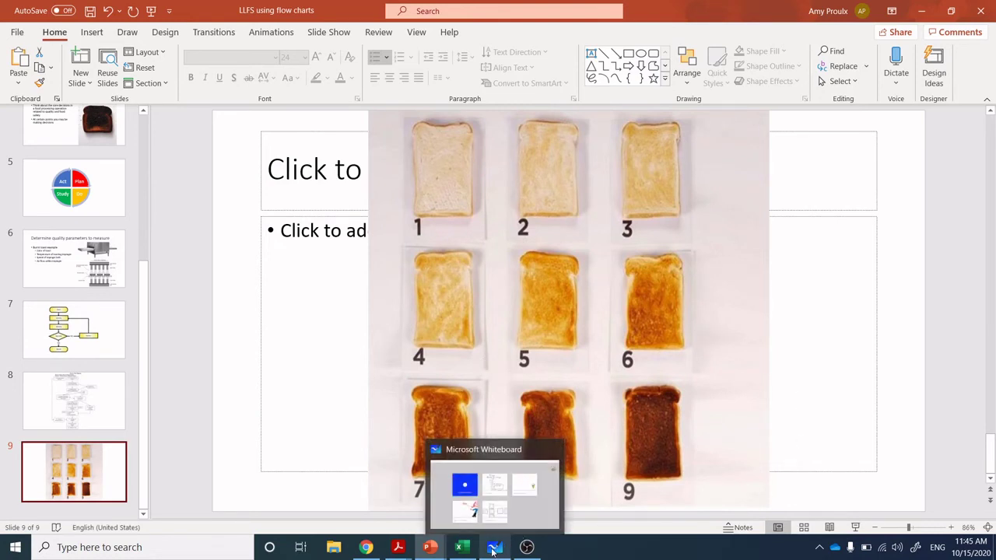
{"action": "left_click", "coordinate": [493, 549]}
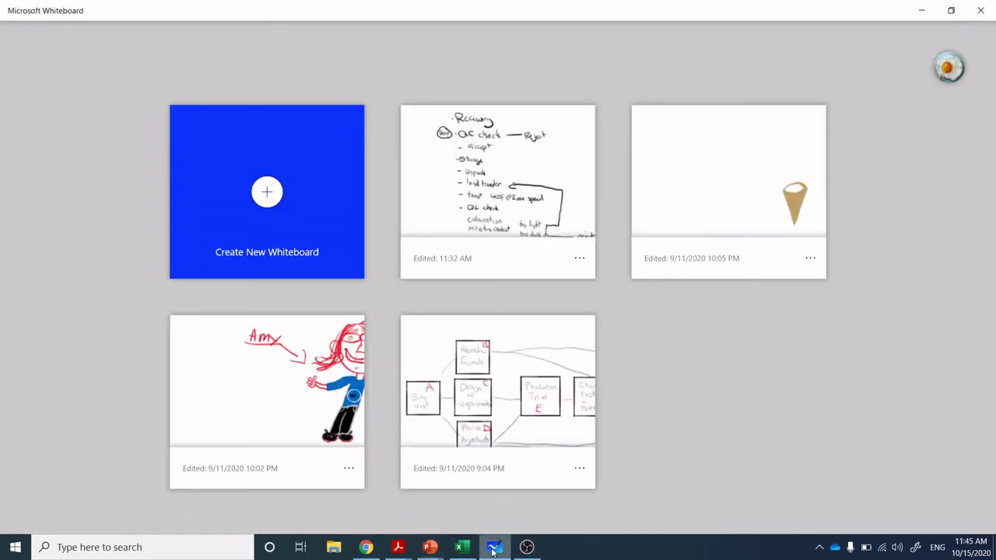
{"action": "left_click", "coordinate": [316, 414]}
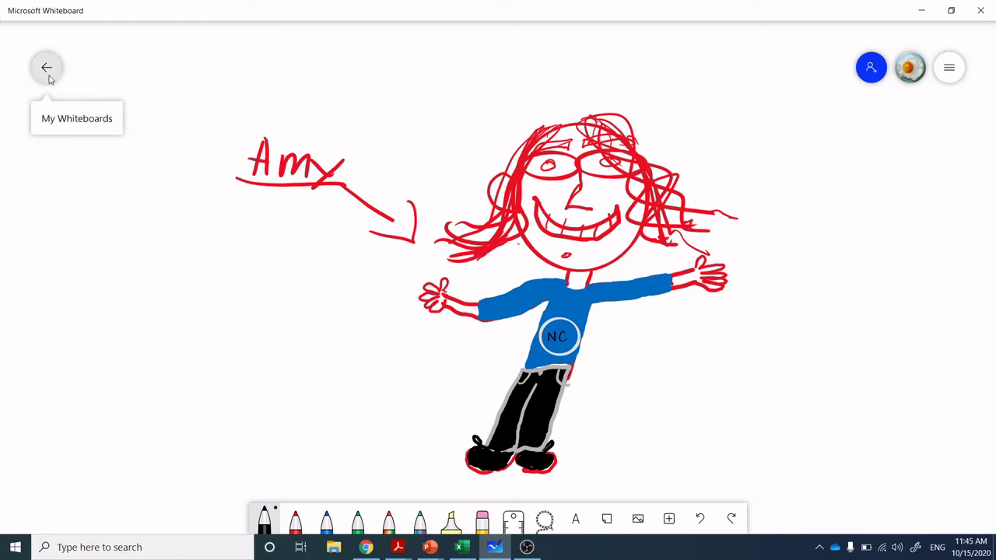
{"action": "left_click", "coordinate": [47, 68]}
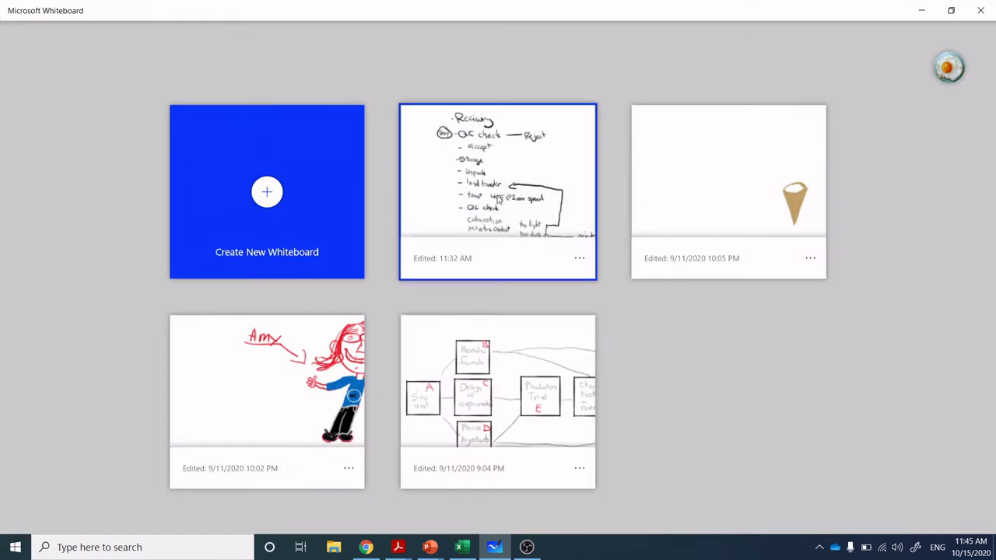
Step: Open the second saved board, which holds the handwritten toast process steps
{"action": "left_click", "coordinate": [498, 199]}
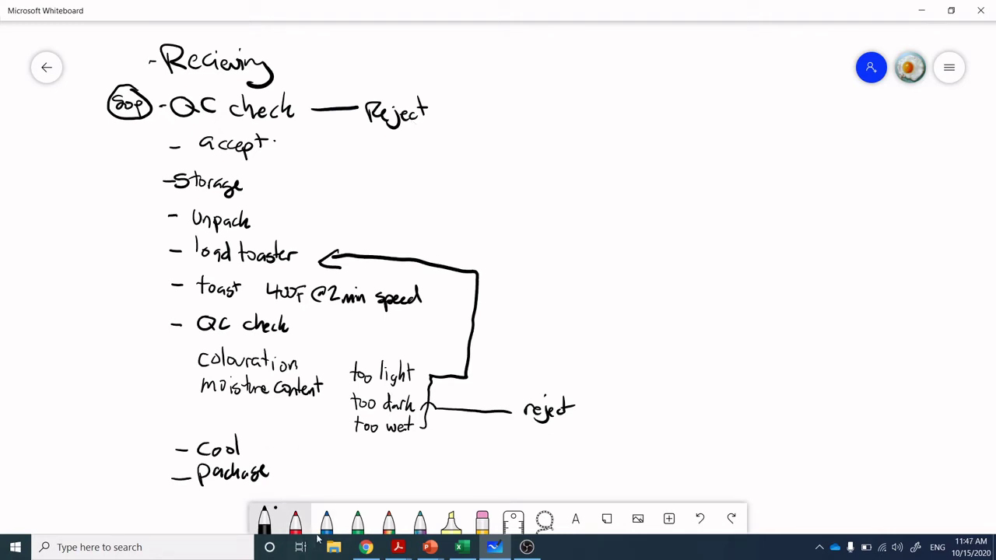
Step: Draw red decision diamonds around the first QC check and 'Coloration / moisture content'
{"action": "left_click", "coordinate": [295, 522]}
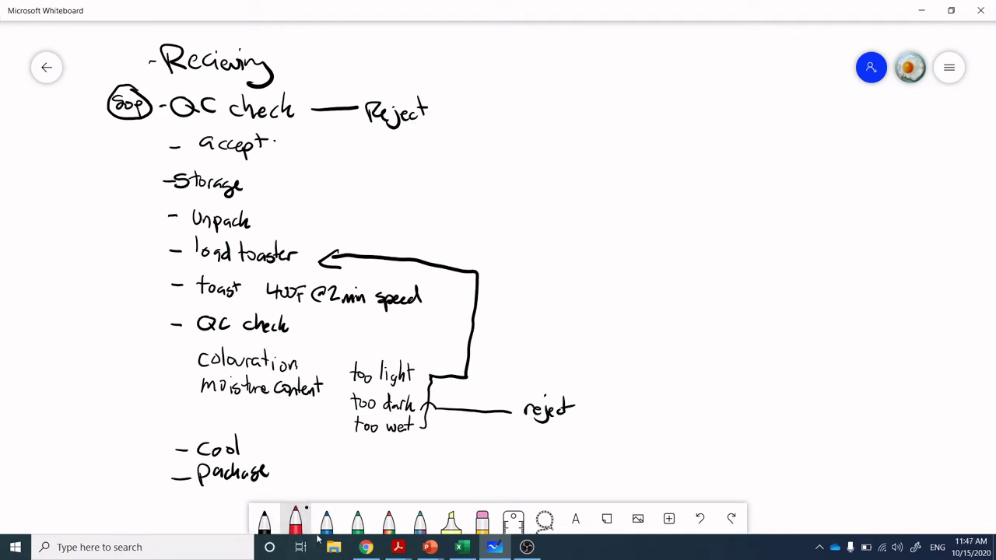
{"action": "mouse_move", "coordinate": [227, 86]}
{"action": "left_mouse_down"}
{"action": "mouse_move", "coordinate": [187, 125]}
{"action": "mouse_move", "coordinate": [232, 149]}
{"action": "mouse_move", "coordinate": [258, 121]}
{"action": "mouse_move", "coordinate": [222, 87]}
{"action": "left_mouse_up"}
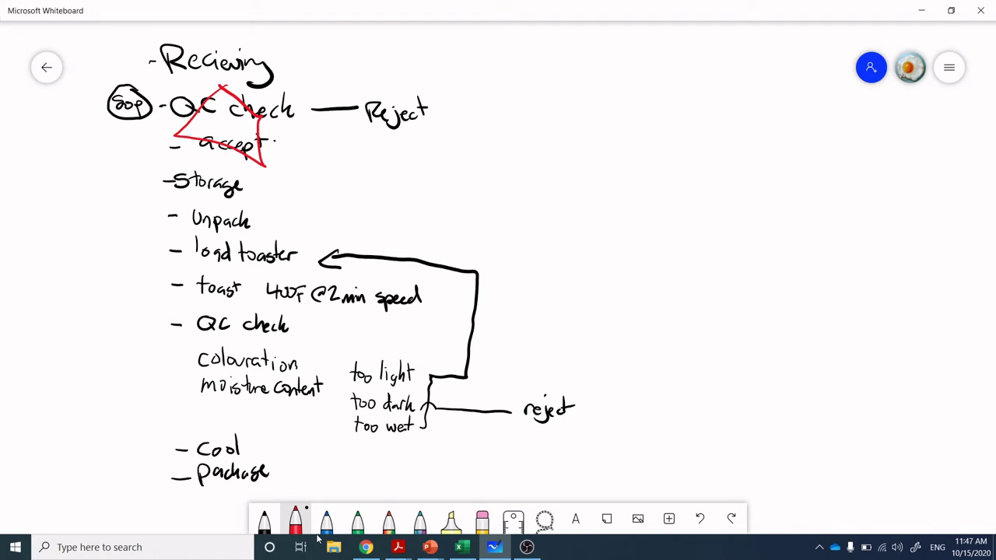
{"action": "mouse_move", "coordinate": [251, 323]}
{"action": "left_mouse_down"}
{"action": "mouse_move", "coordinate": [187, 364]}
{"action": "mouse_move", "coordinate": [257, 416]}
{"action": "mouse_move", "coordinate": [340, 381]}
{"action": "mouse_move", "coordinate": [250, 323]}
{"action": "left_mouse_up"}
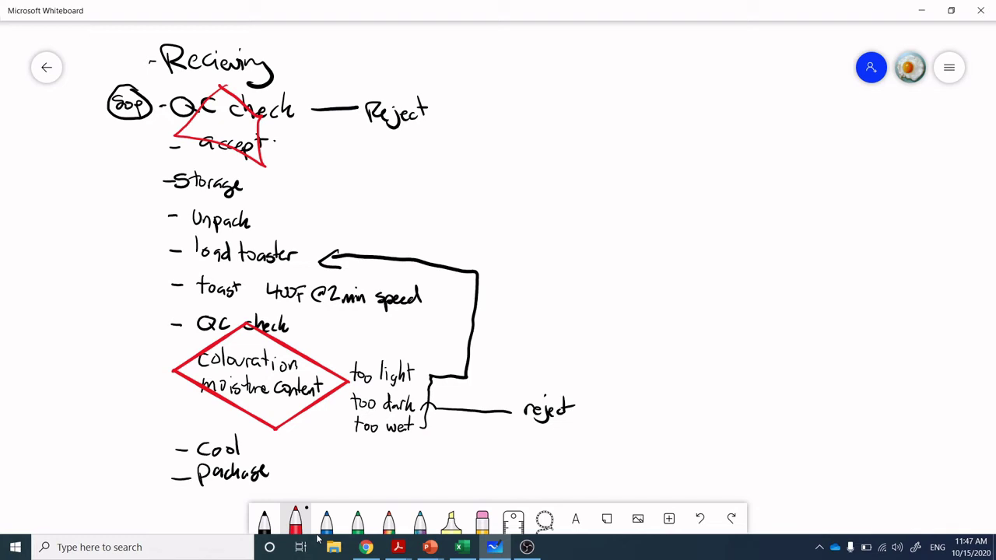
Step: Draw a red curve from 'too light' back up toward 'load toaster'
{"action": "mouse_move", "coordinate": [417, 359]}
{"action": "left_mouse_down"}
{"action": "mouse_move", "coordinate": [445, 303]}
{"action": "mouse_move", "coordinate": [365, 274]}
{"action": "left_mouse_up"}
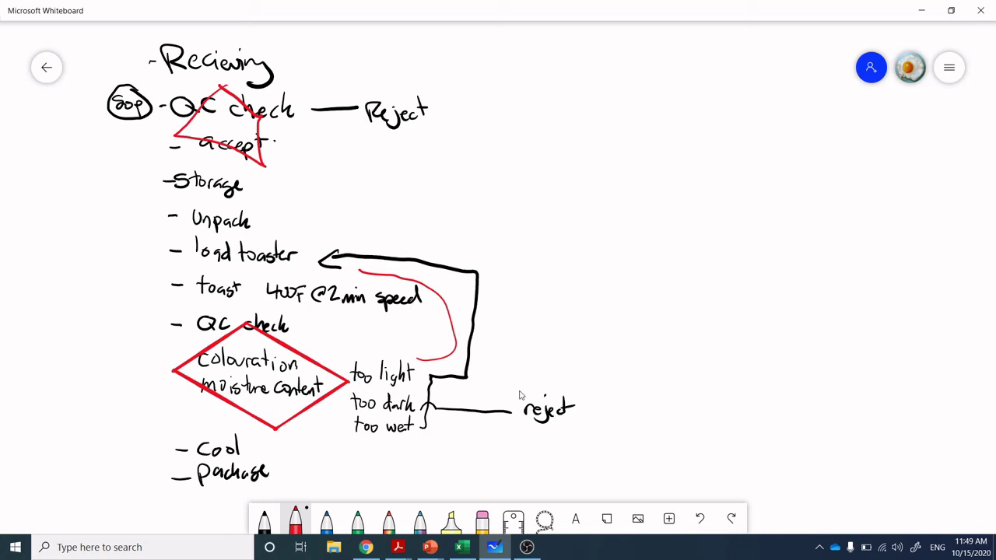
Step: Scroll through the Excel toast flowchart, then switch to Chrome's 'colours of toast' image results
{"action": "left_click", "coordinate": [465, 550]}
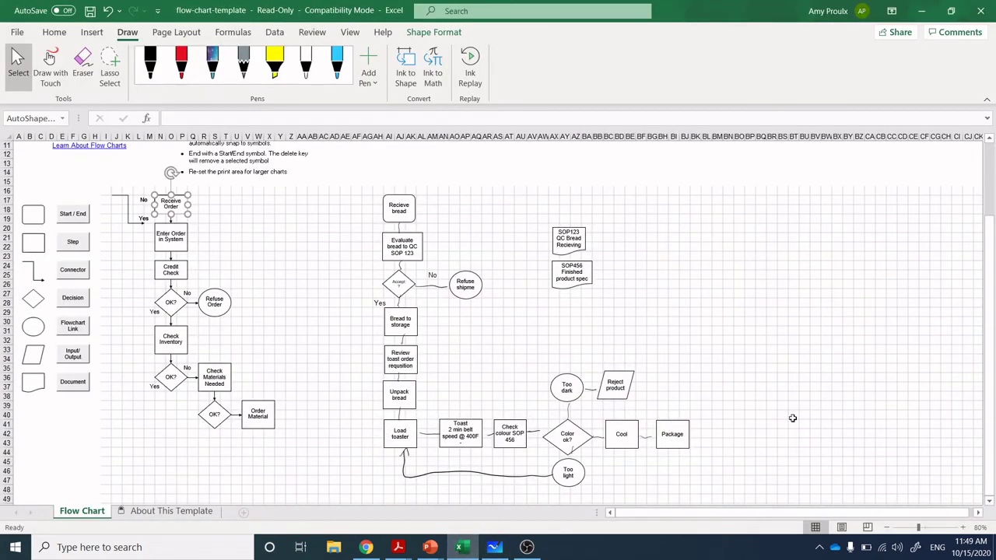
{"action": "left_click_drag", "start_coordinate": [991, 369], "coordinate": [987, 242]}
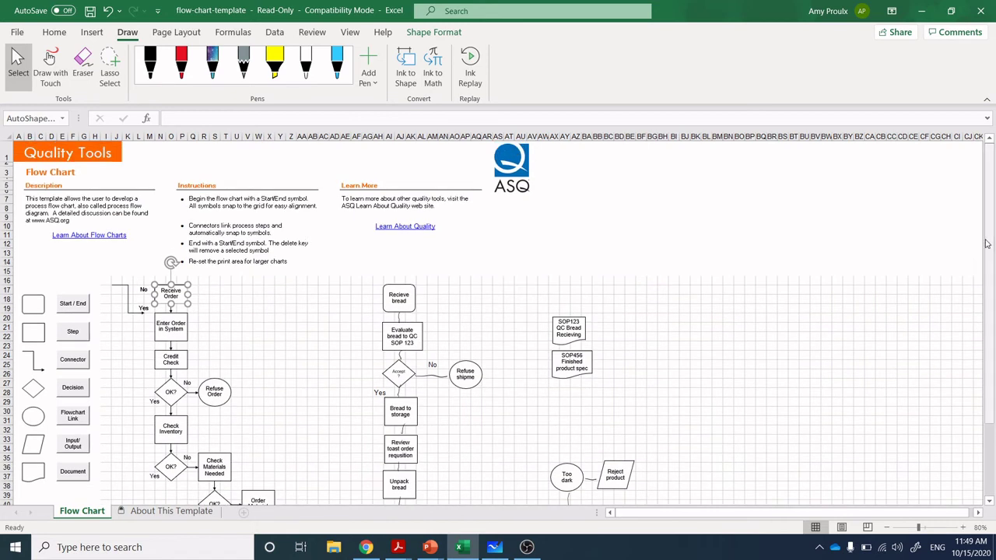
{"action": "left_click", "coordinate": [573, 181]}
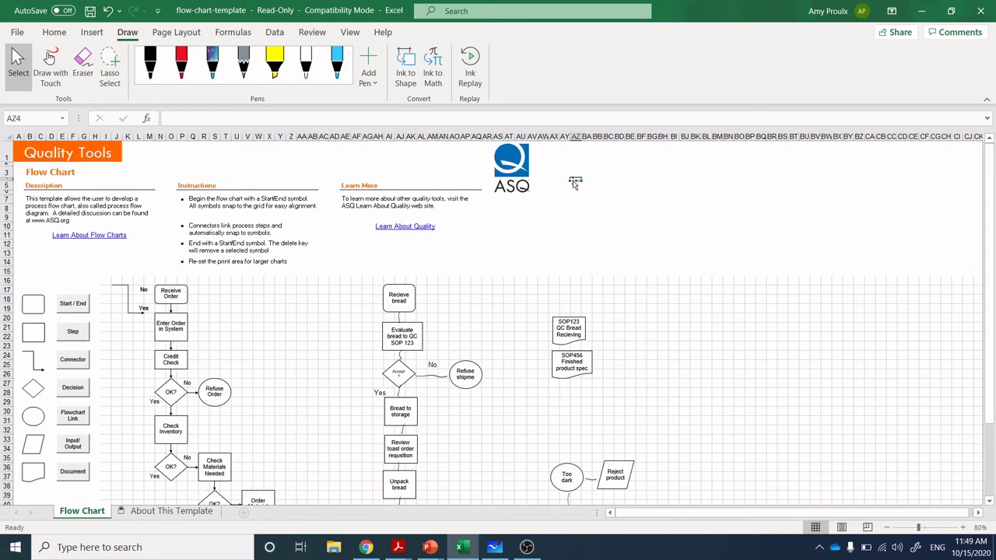
{"action": "left_click", "coordinate": [366, 548]}
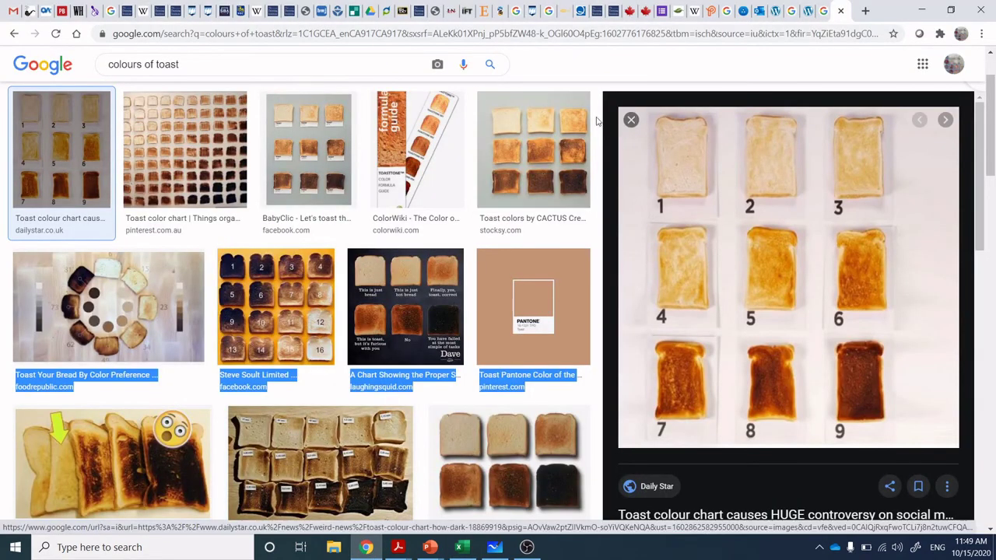
Step: Open ASQ's 7 Basic Quality Tools page and expand its Related Topics list
{"action": "left_click", "coordinate": [582, 12]}
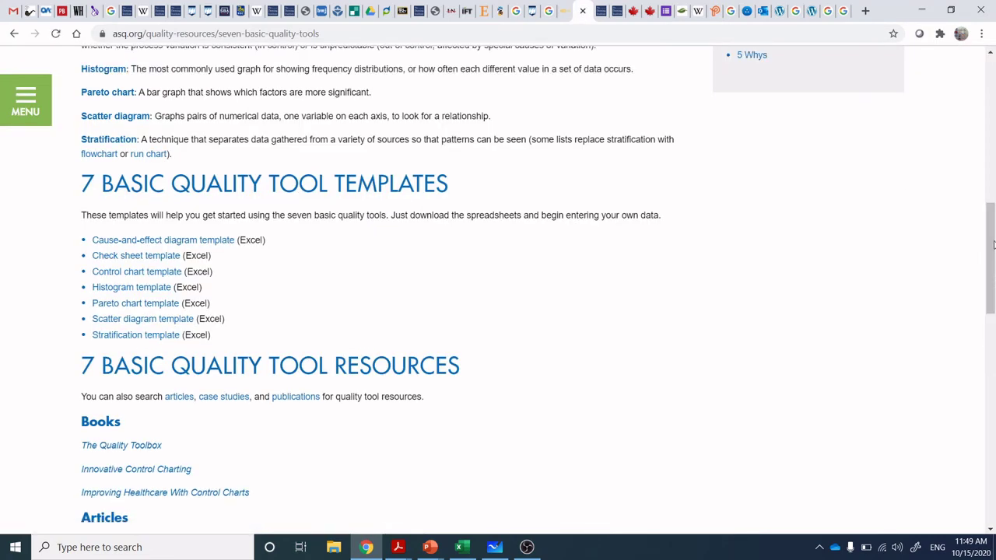
{"action": "left_click_drag", "start_coordinate": [993, 245], "coordinate": [991, 121]}
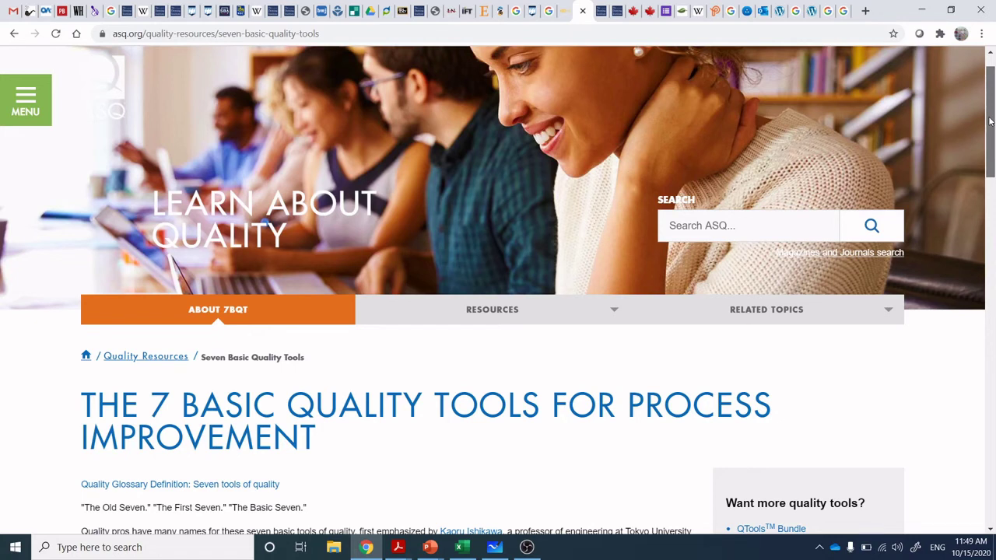
{"action": "left_click", "coordinate": [767, 309]}
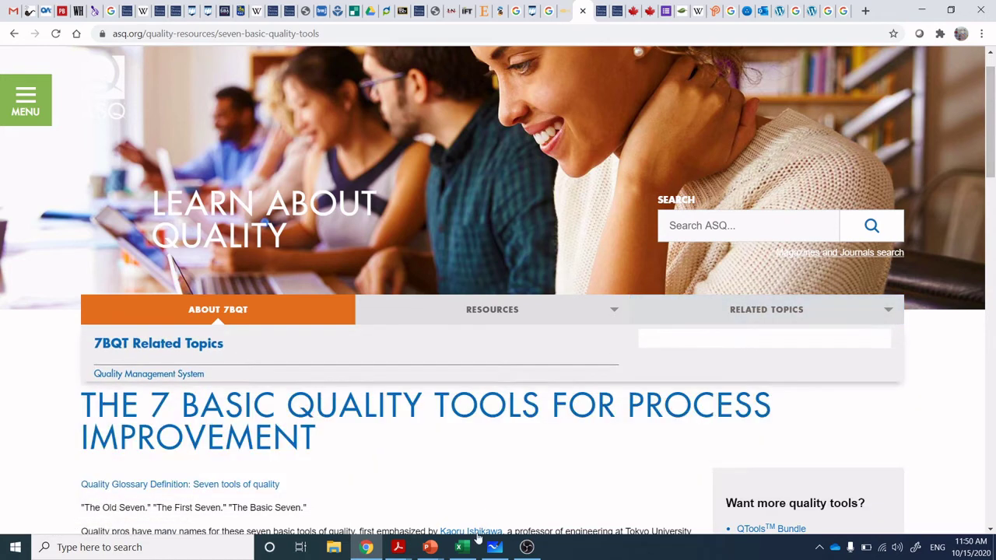
{"action": "mouse_move", "coordinate": [467, 551]}
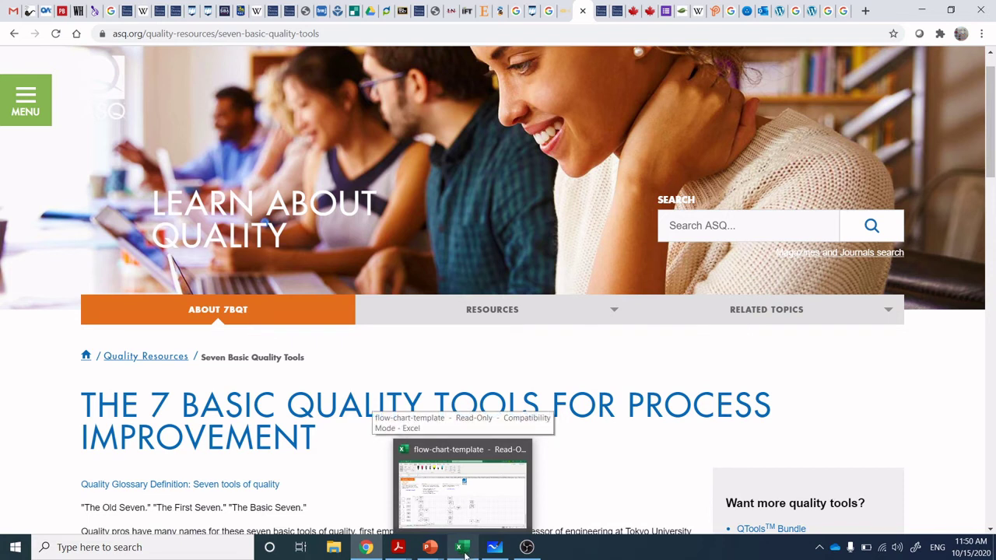
{"action": "left_click", "coordinate": [467, 551]}
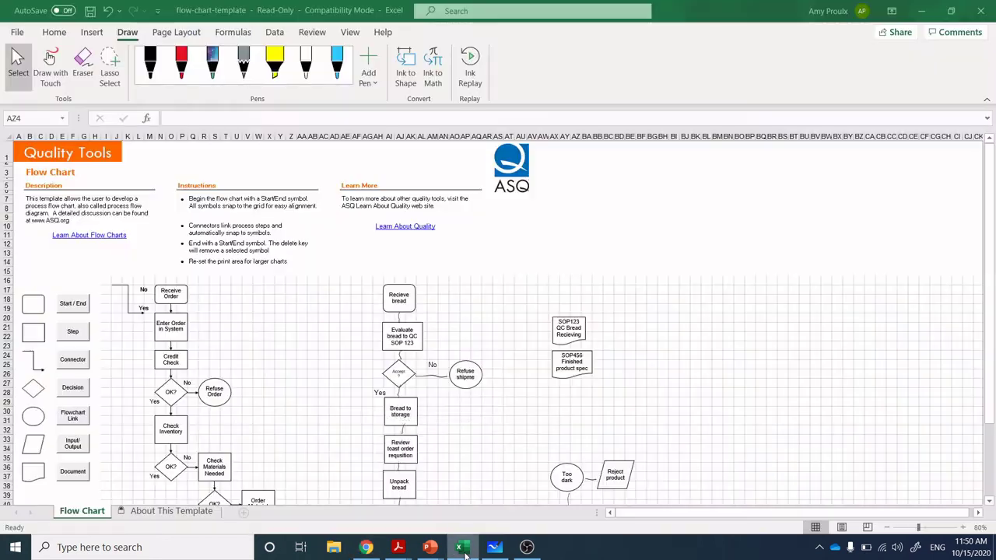
{"action": "left_click_drag", "start_coordinate": [989, 265], "coordinate": [993, 326]}
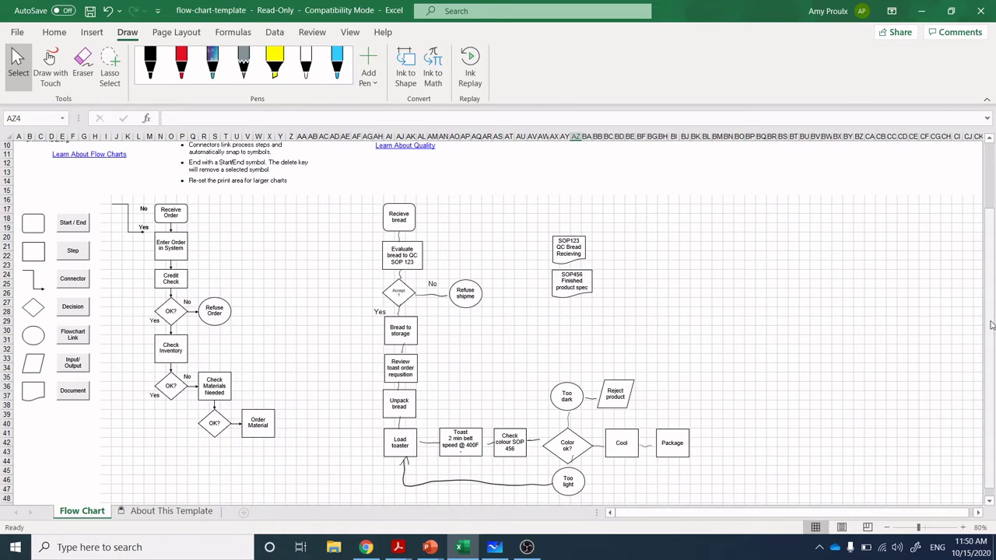
{"action": "left_click_drag", "start_coordinate": [993, 325], "coordinate": [988, 239]}
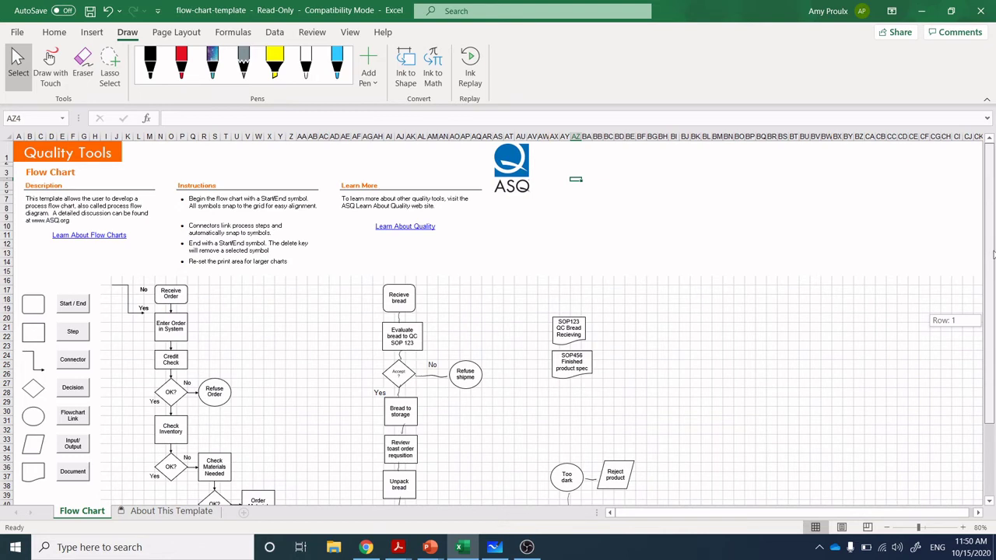
{"action": "mouse_move", "coordinate": [994, 259]}
{"action": "left_mouse_down"}
{"action": "mouse_move", "coordinate": [993, 284]}
{"action": "mouse_move", "coordinate": [994, 249]}
{"action": "mouse_move", "coordinate": [994, 273]}
{"action": "left_mouse_up"}
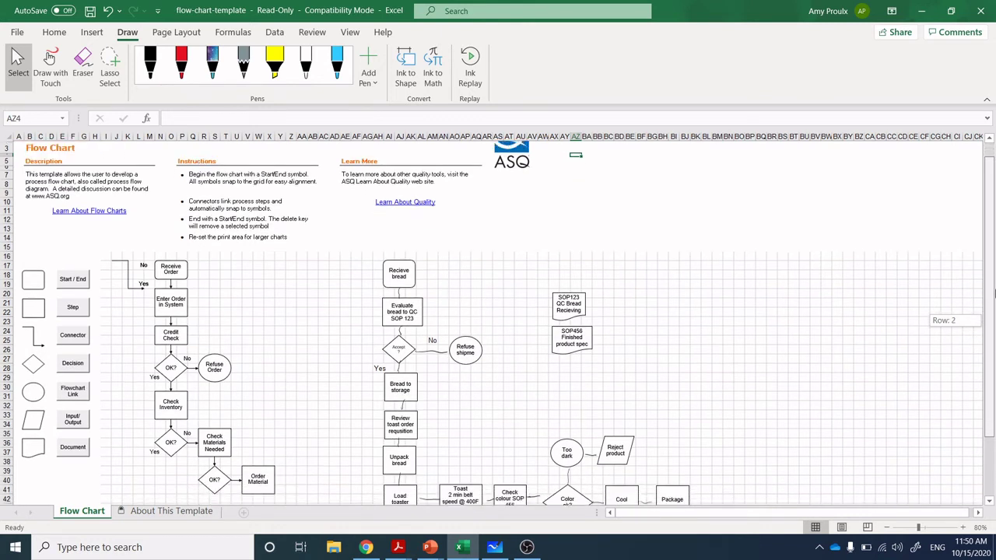
{"action": "left_click_drag", "start_coordinate": [993, 295], "coordinate": [994, 302]}
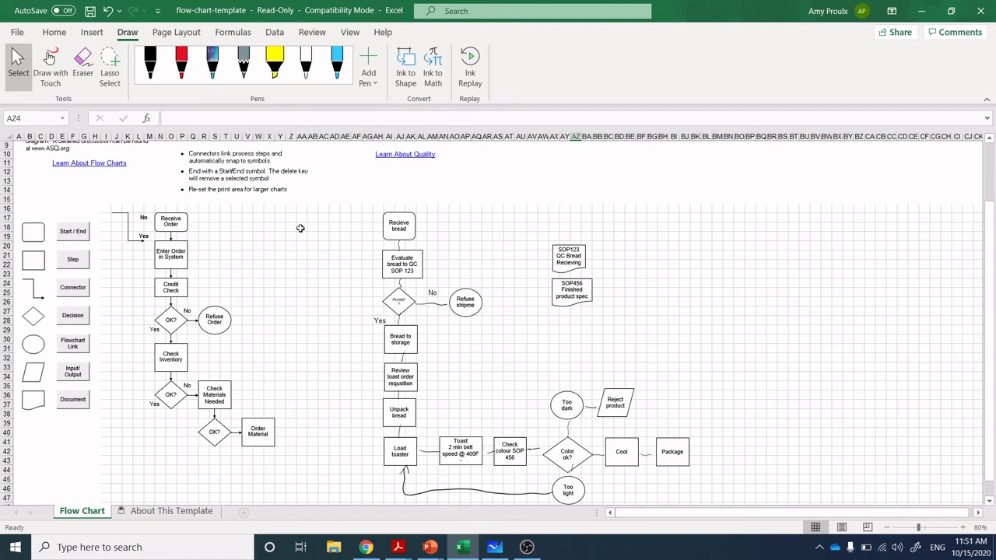
{"action": "left_click_drag", "start_coordinate": [985, 327], "coordinate": [974, 203]}
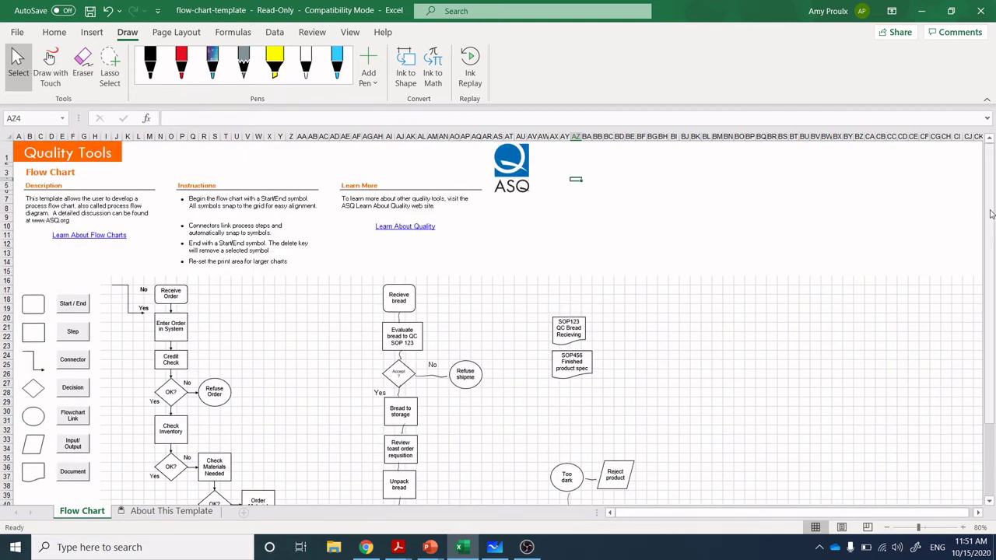
Step: Insert a Start / End terminator and place it to the right of Receive Order
{"action": "left_click", "coordinate": [60, 35]}
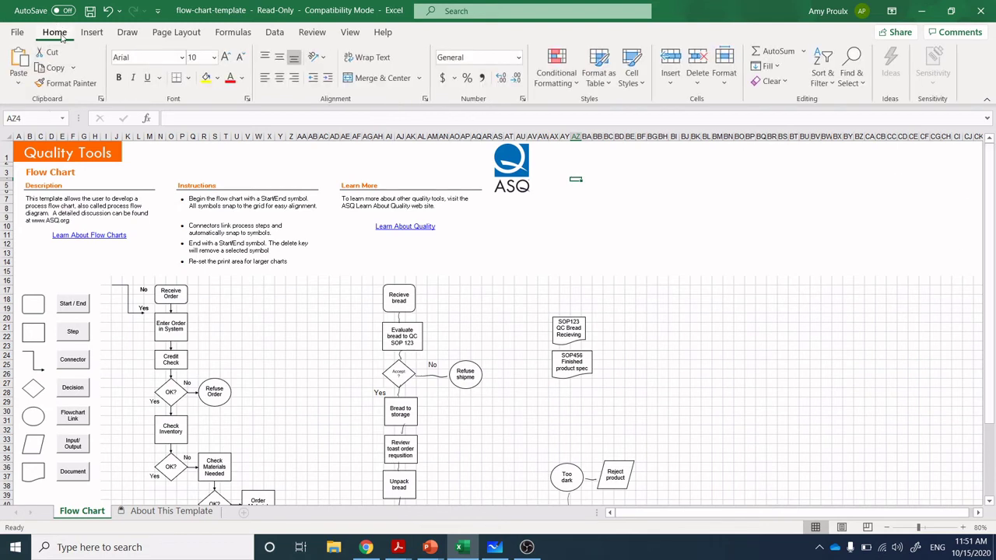
{"action": "left_click", "coordinate": [74, 304]}
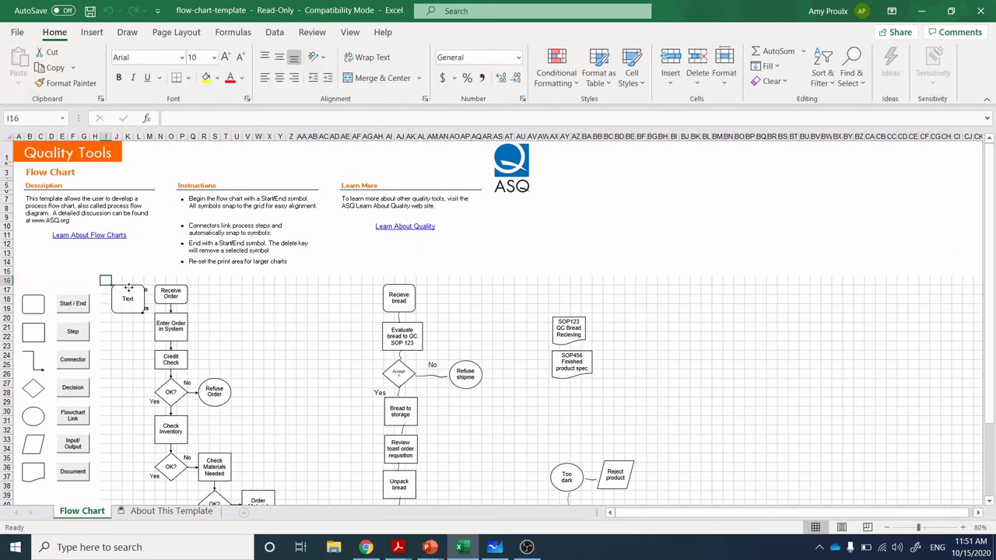
{"action": "left_click_drag", "start_coordinate": [246, 337], "coordinate": [280, 298]}
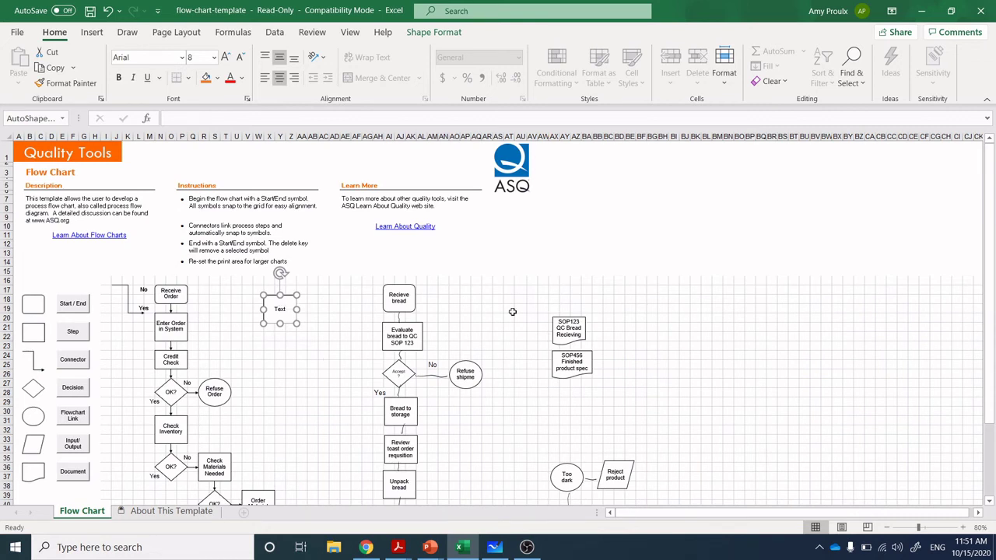
{"action": "left_click_drag", "start_coordinate": [993, 274], "coordinate": [994, 336]}
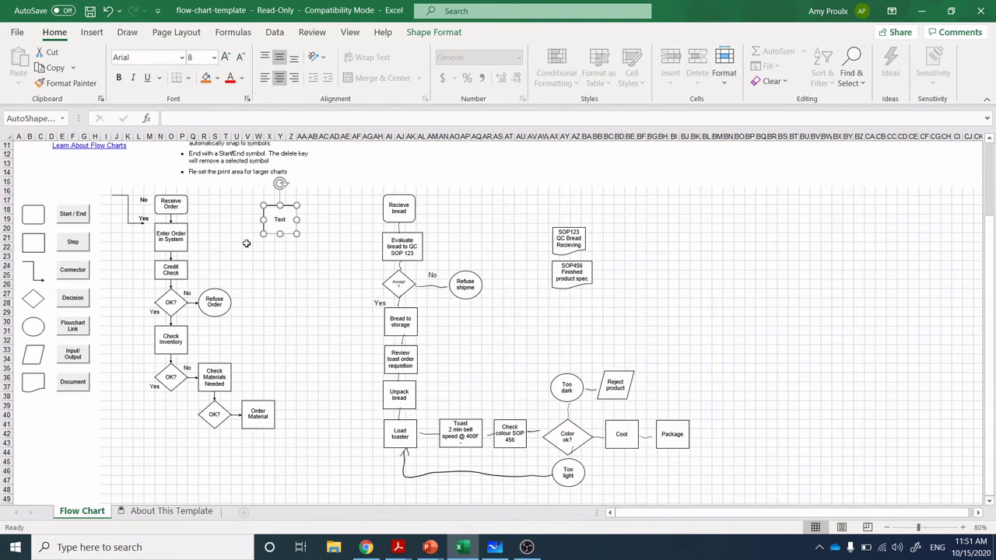
Step: Insert a Step box and position it beneath the new terminator
{"action": "left_click", "coordinate": [73, 246]}
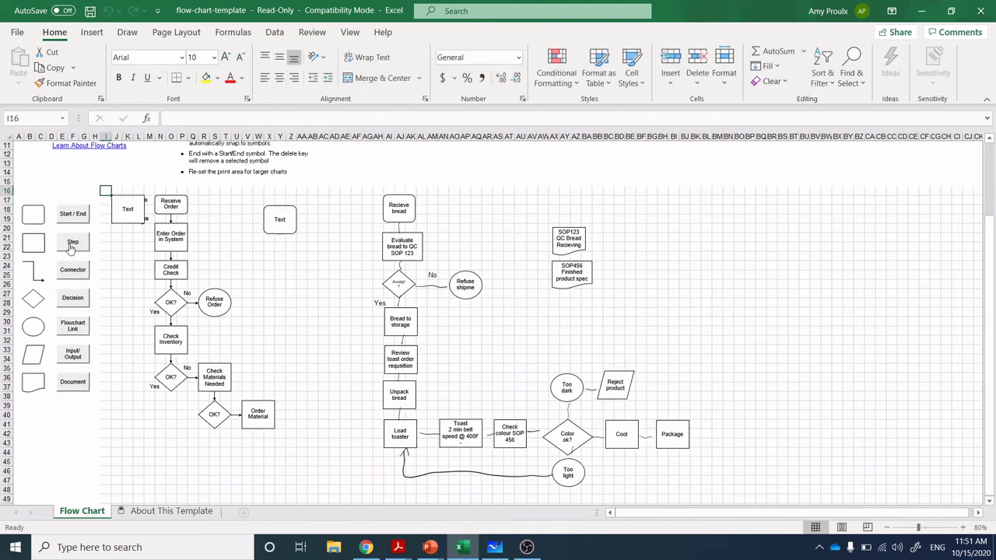
{"action": "left_click_drag", "start_coordinate": [154, 212], "coordinate": [281, 252]}
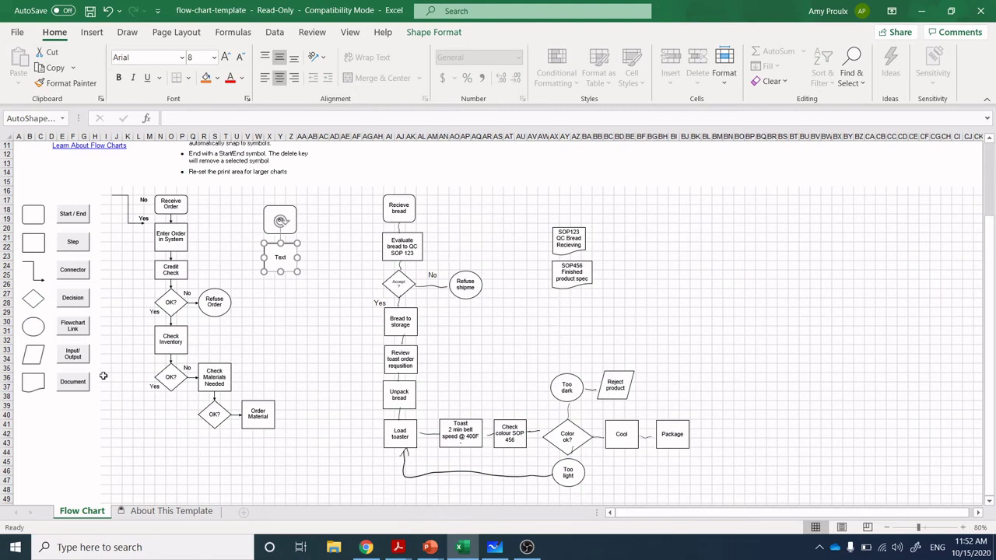
Step: Add a Document symbol below SOP456 labelled 'SOP refused ship 789'
{"action": "left_click", "coordinate": [63, 386]}
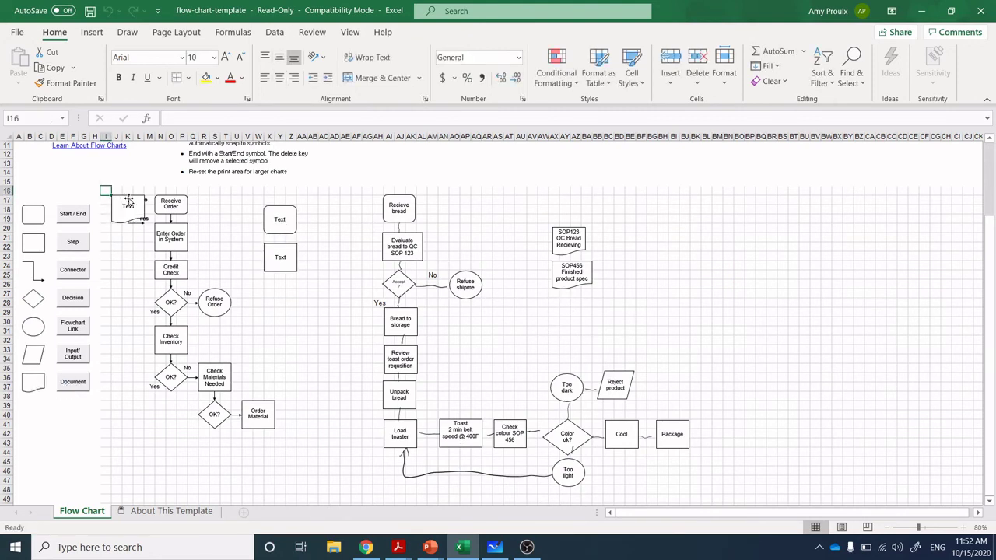
{"action": "left_click_drag", "start_coordinate": [129, 200], "coordinate": [569, 299]}
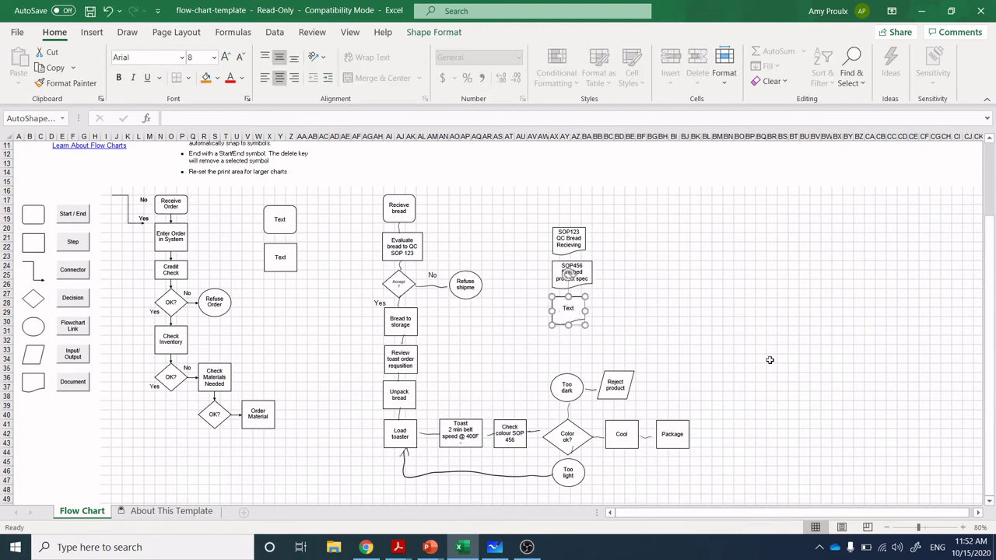
{"action": "key", "text": "BackSpace"}
{"action": "type", "text": "SOP refused ship 789"}
{"action": "left_click", "coordinate": [674, 320]}
{"action": "key", "text": "ctrl+Up"}
{"action": "left_click_drag", "start_coordinate": [992, 359], "coordinate": [978, 416]}
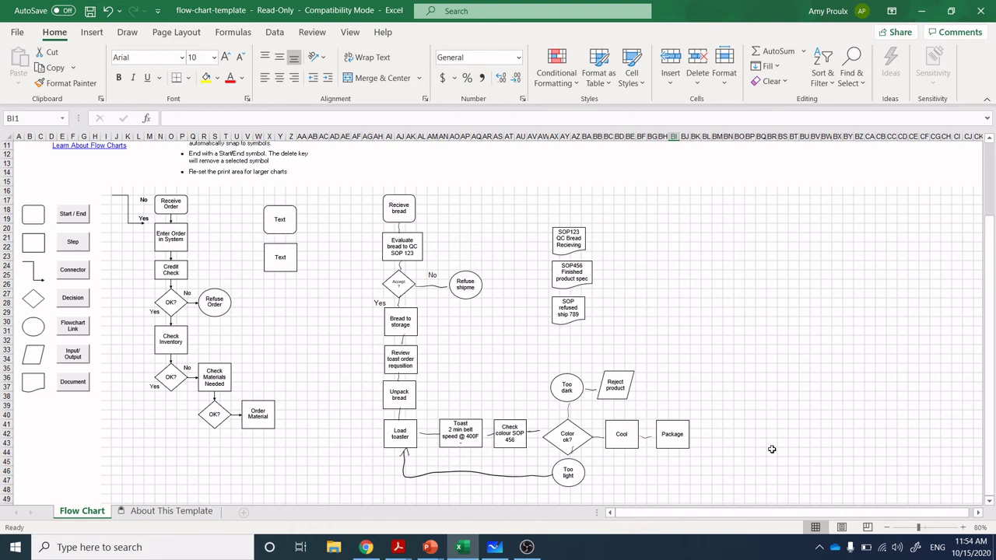
{"action": "mouse_move", "coordinate": [432, 549]}
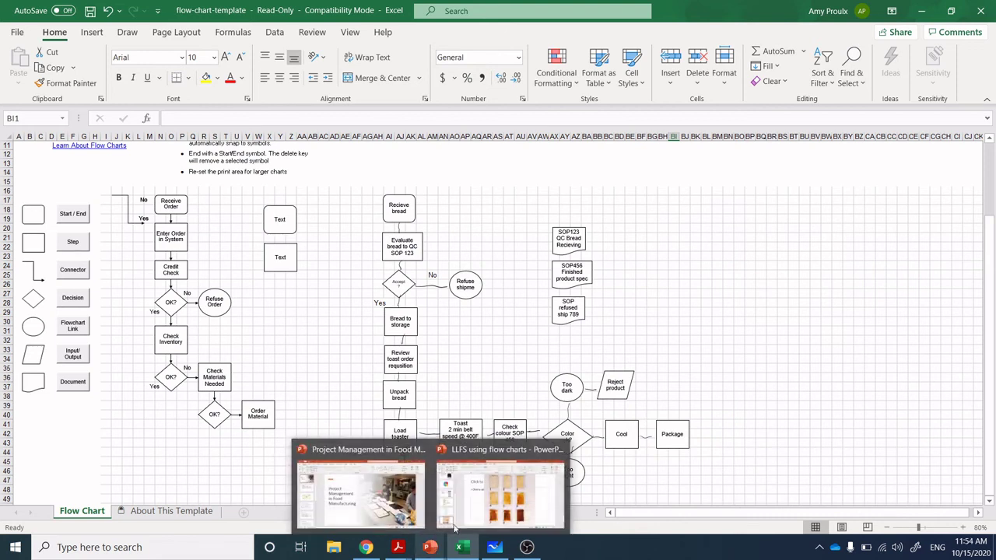
{"action": "left_click", "coordinate": [481, 515]}
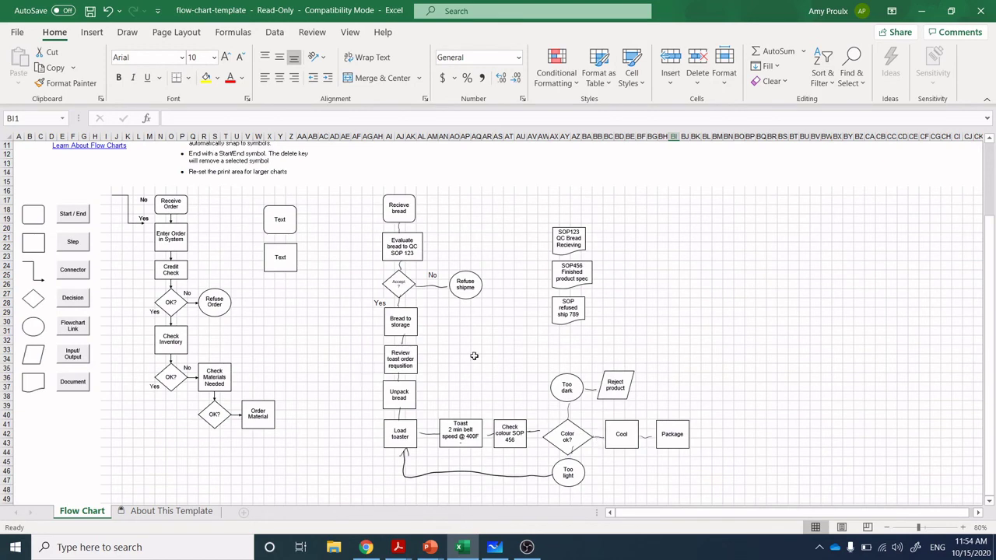
Step: Type 'Yes' in cell BA41 to label the Color ok? to Cool path
{"action": "left_click", "coordinate": [623, 424]}
{"action": "left_click", "coordinate": [670, 424]}
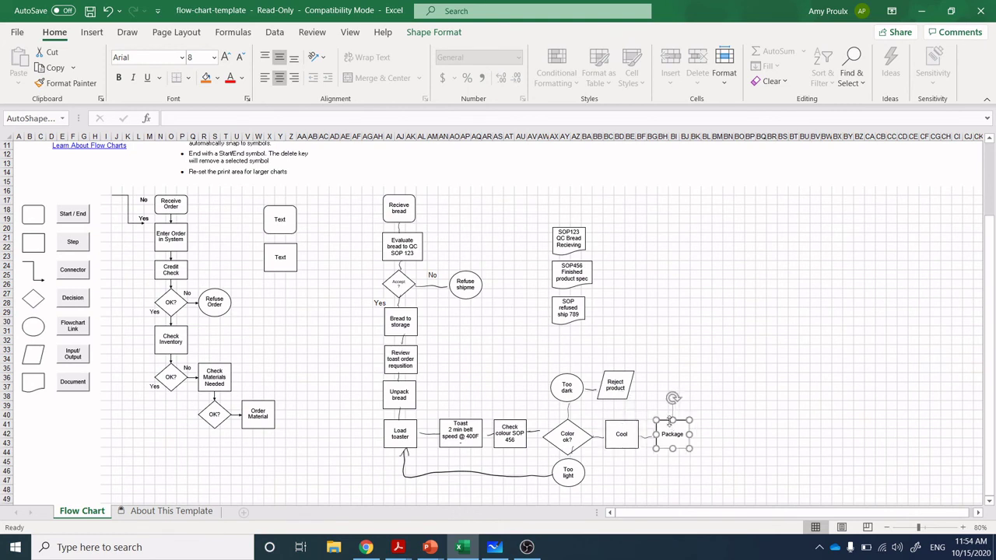
{"action": "left_click", "coordinate": [589, 425]}
{"action": "type", "text": "Yes"}
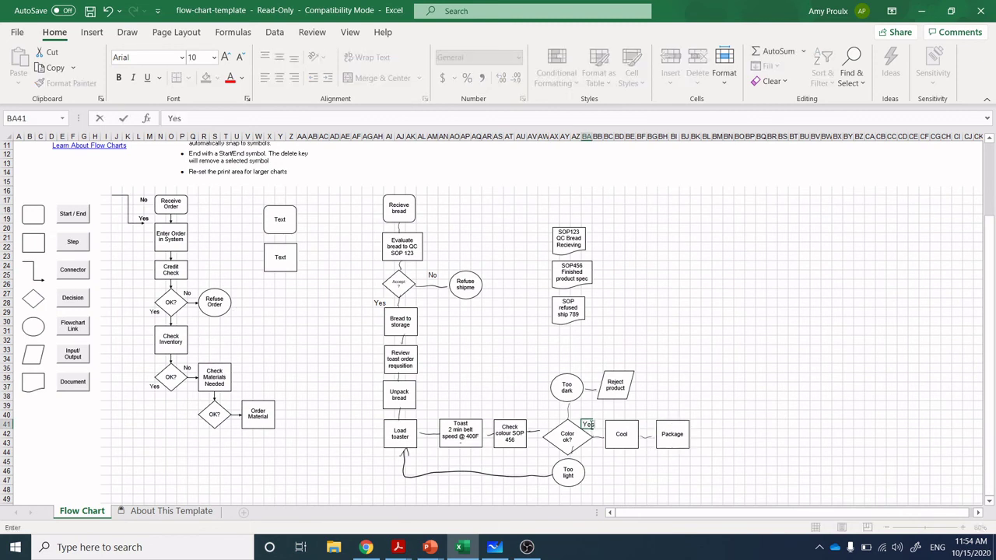
{"action": "left_click", "coordinate": [616, 429]}
{"action": "left_click", "coordinate": [794, 415]}
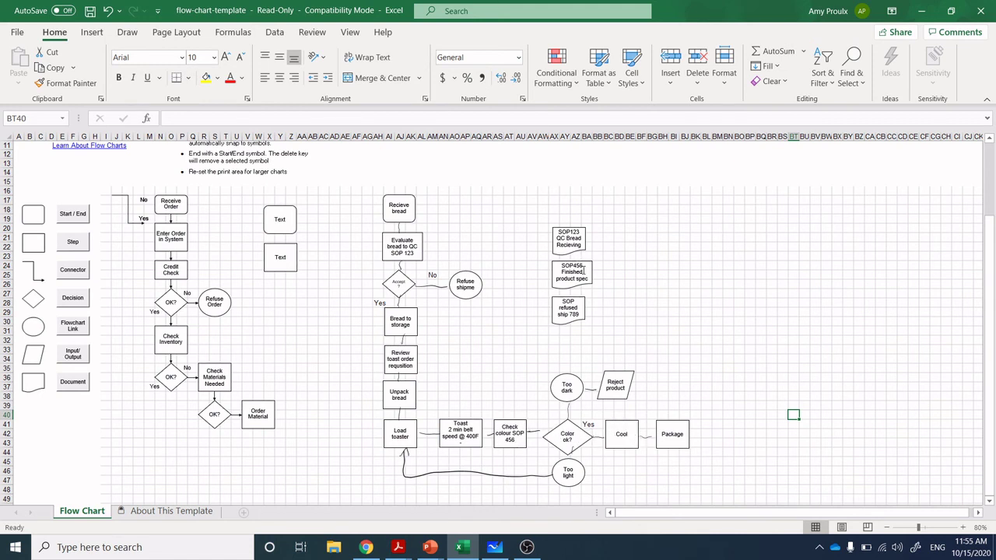
{"action": "mouse_move", "coordinate": [430, 547]}
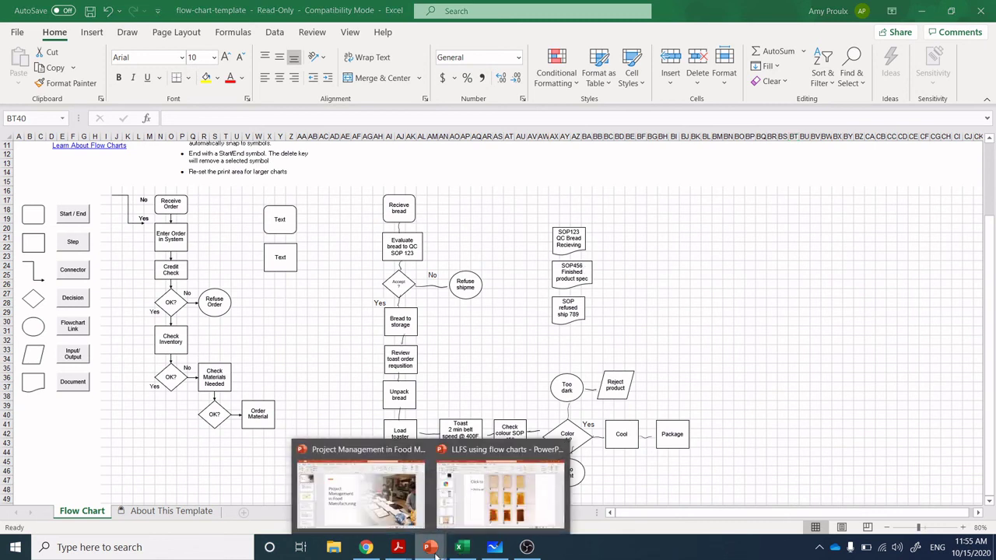
{"action": "left_click", "coordinate": [468, 517]}
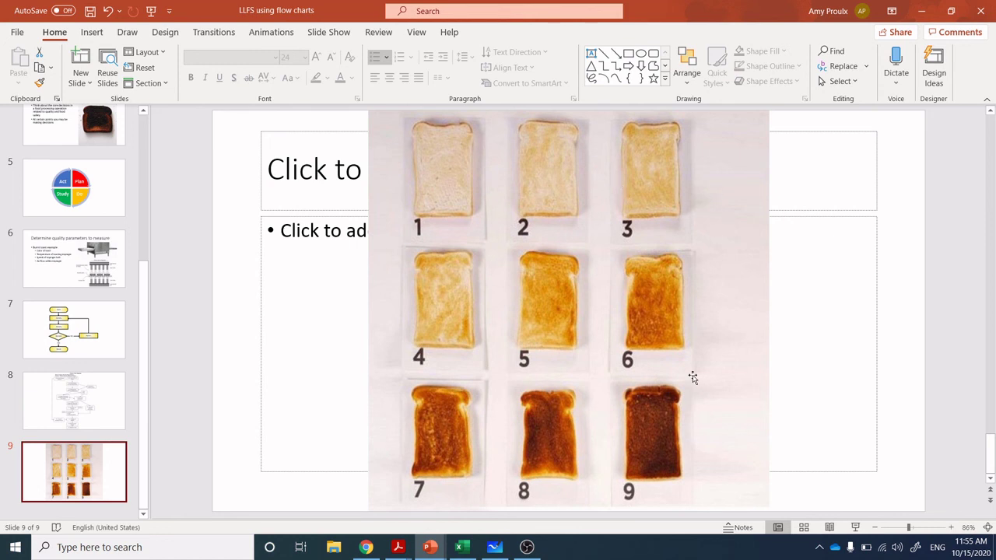
{"action": "mouse_move", "coordinate": [436, 544]}
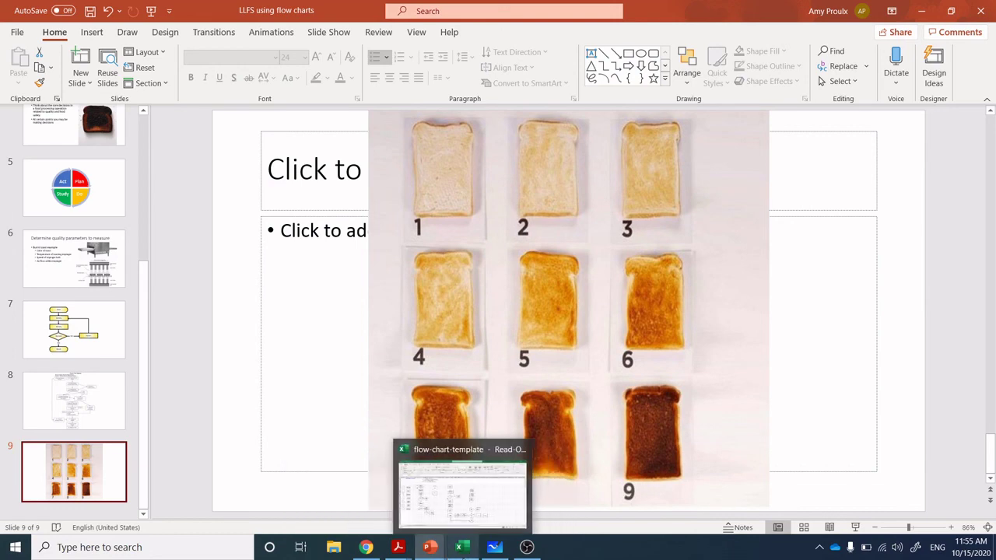
{"action": "left_click", "coordinate": [462, 486]}
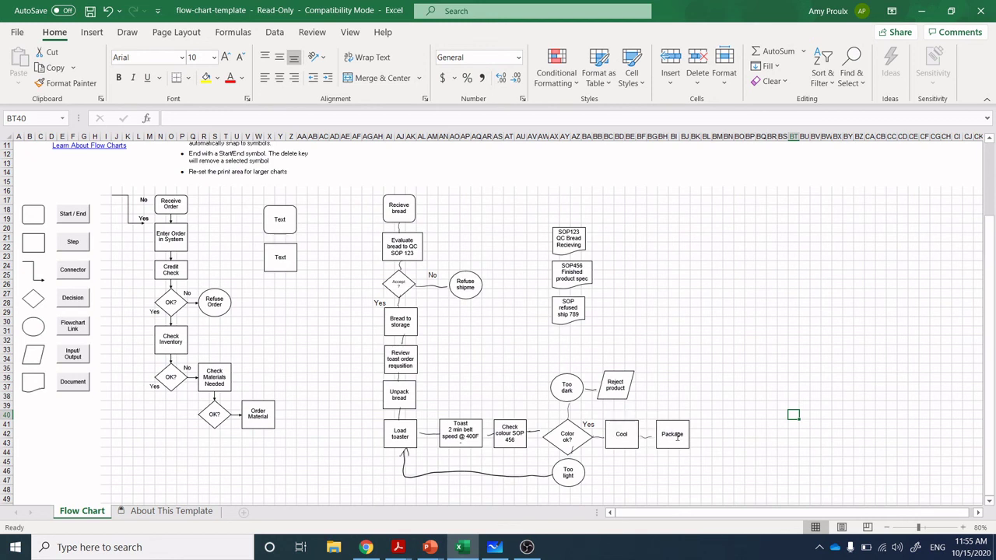
Step: Insert a new blank Step box from the template and place it right of the SOP123 document
{"action": "left_click_drag", "start_coordinate": [990, 382], "coordinate": [994, 298]}
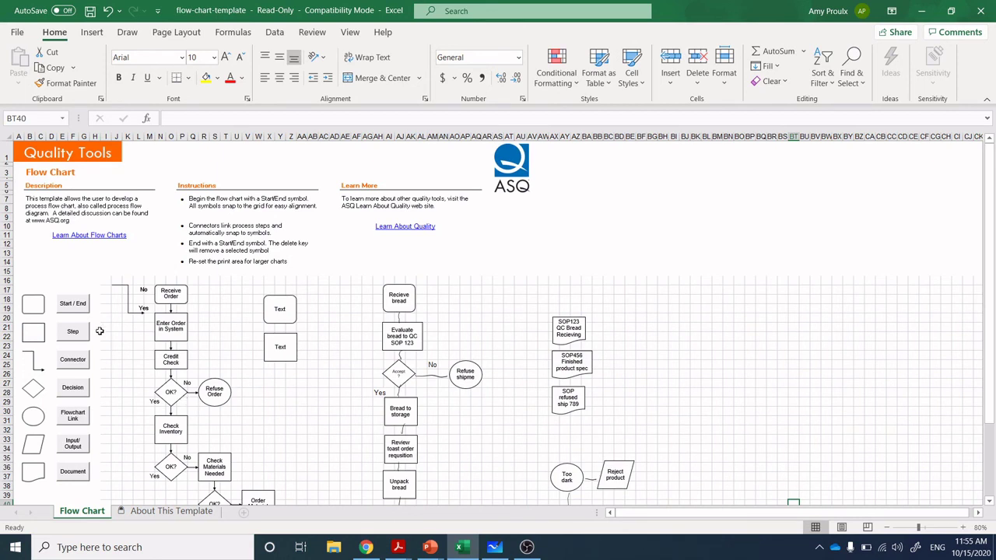
{"action": "left_click", "coordinate": [76, 336]}
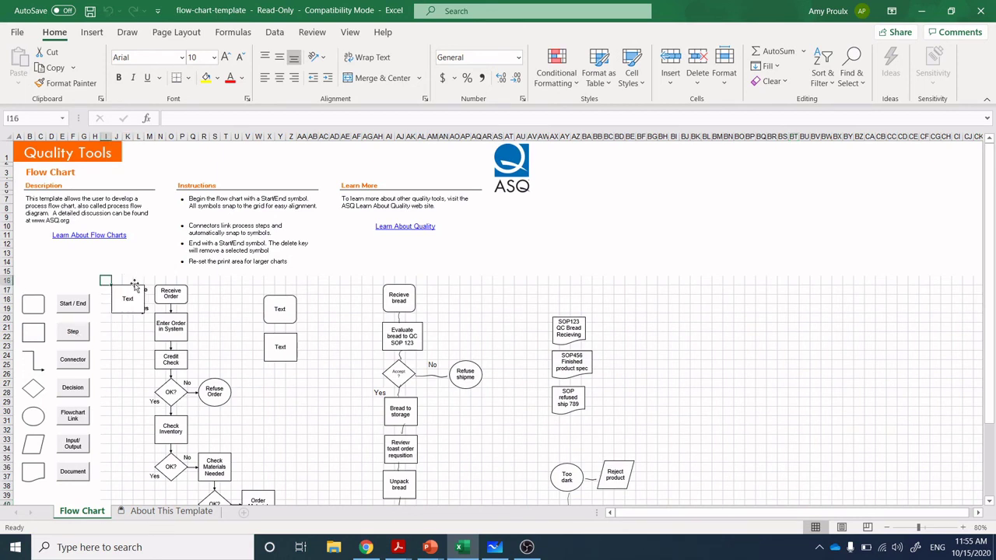
{"action": "left_click_drag", "start_coordinate": [134, 290], "coordinate": [656, 323]}
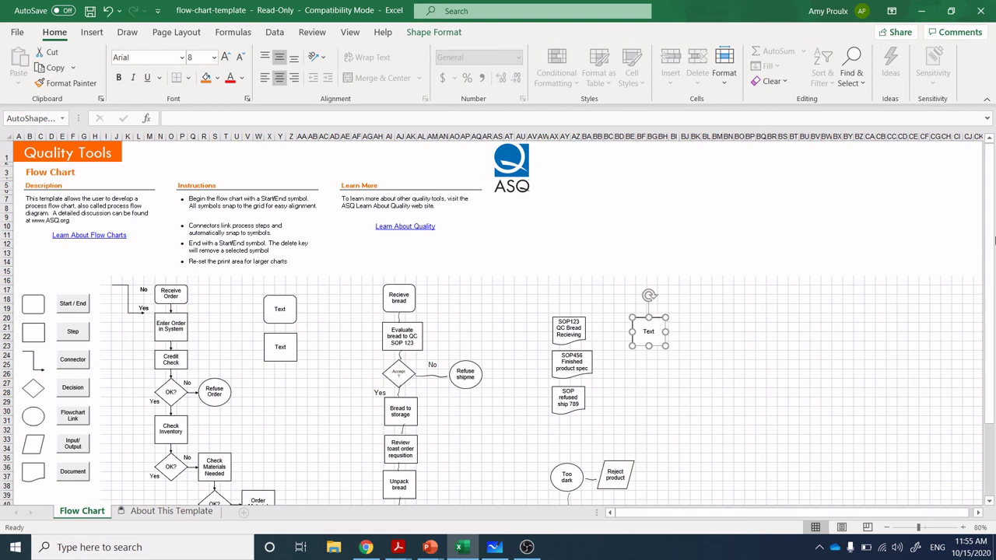
{"action": "left_click_drag", "start_coordinate": [991, 242], "coordinate": [993, 340]}
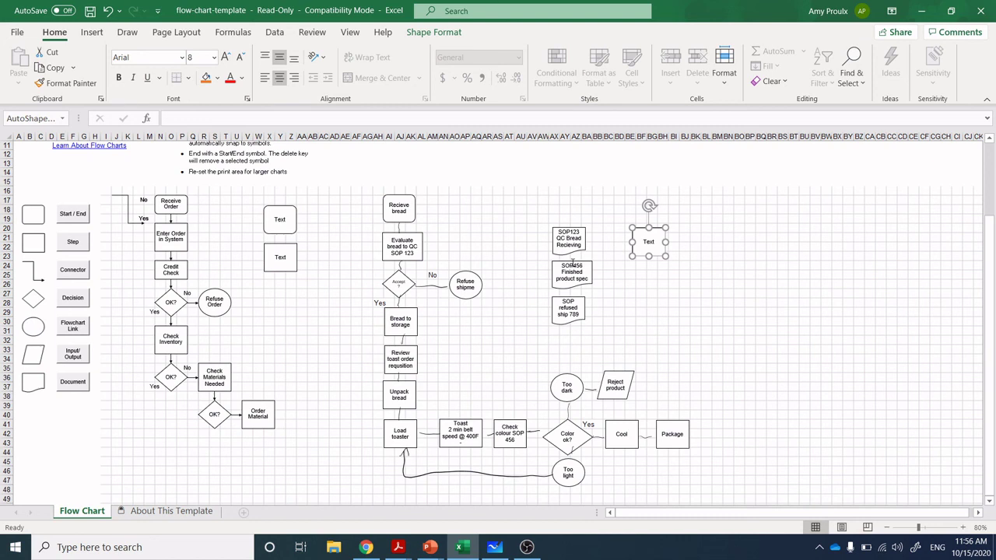
{"action": "left_click", "coordinate": [496, 548]}
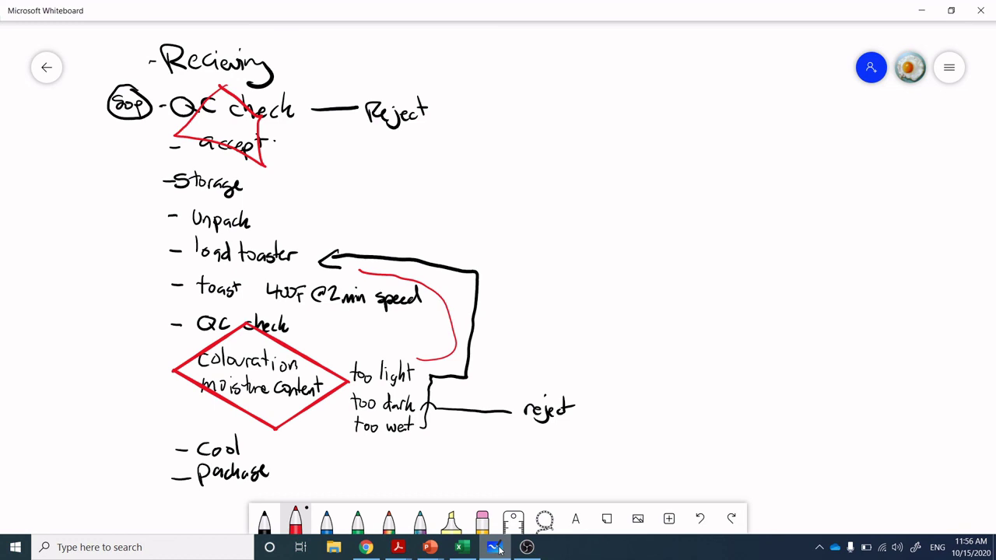
{"action": "left_click", "coordinate": [460, 547]}
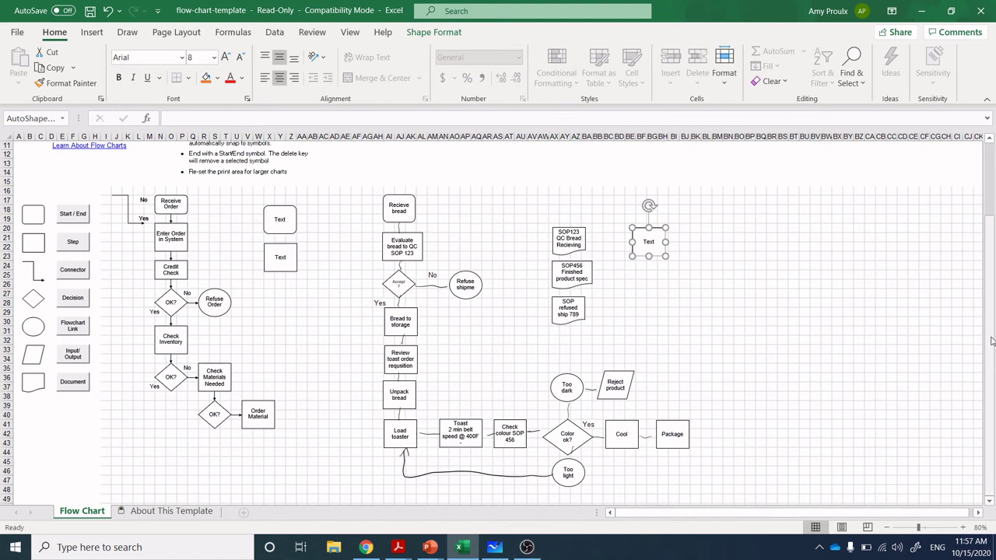
{"action": "left_click_drag", "start_coordinate": [992, 341], "coordinate": [992, 305]}
{"action": "left_click_drag", "start_coordinate": [995, 207], "coordinate": [993, 139]}
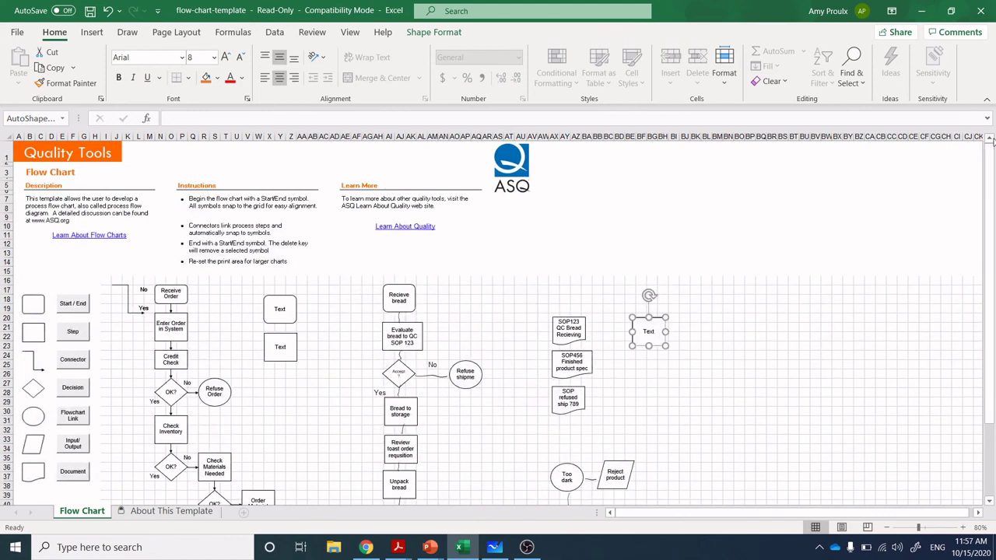